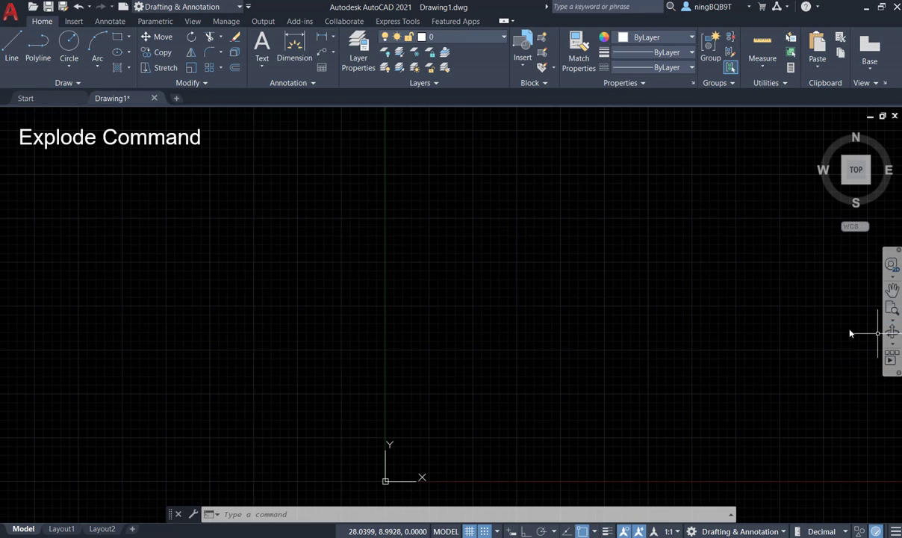
# Step: Zoom All from the navigation bar to show the empty drawing's full extent
pyautogui.click(895, 321)
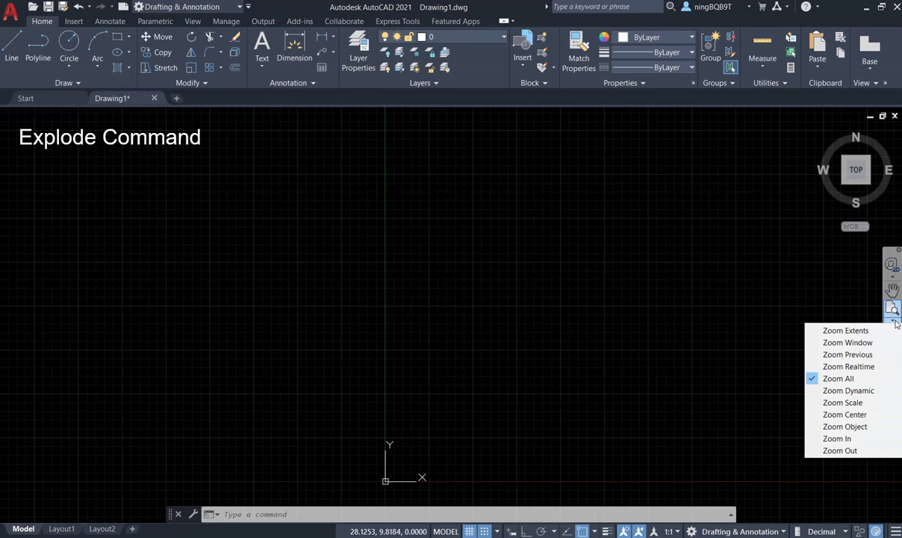
pyautogui.click(848, 379)
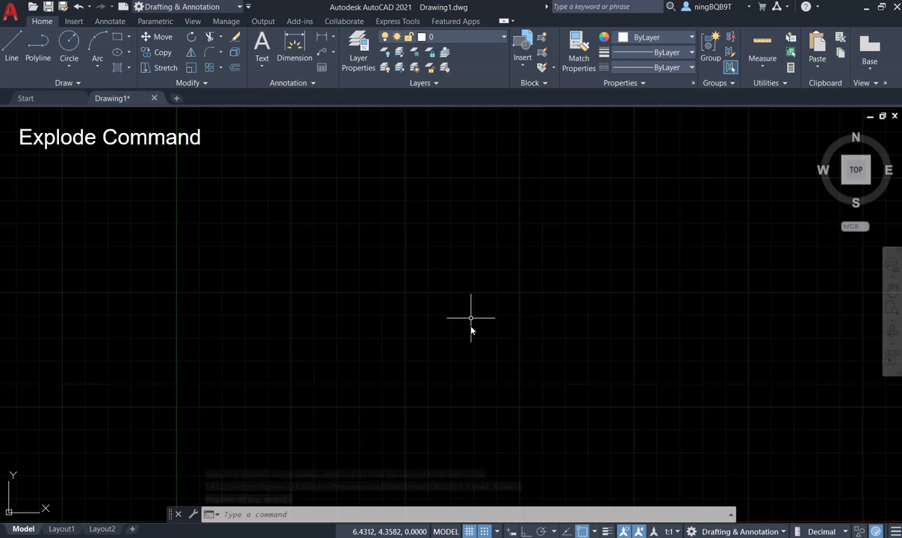
# Step: Turn on Snap Mode in the status bar so points lock to the grid
pyautogui.click(485, 531)
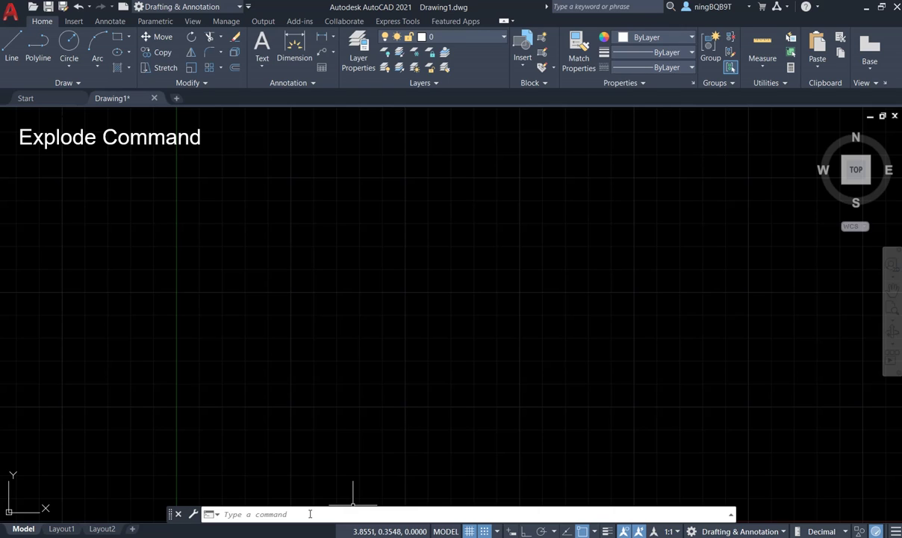
pyautogui.write('EXp')
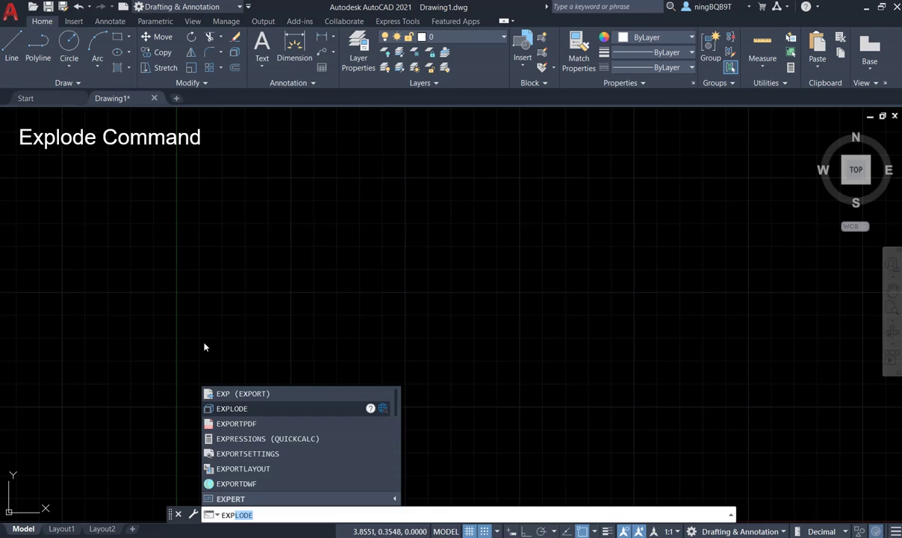
pyautogui.press('Return')
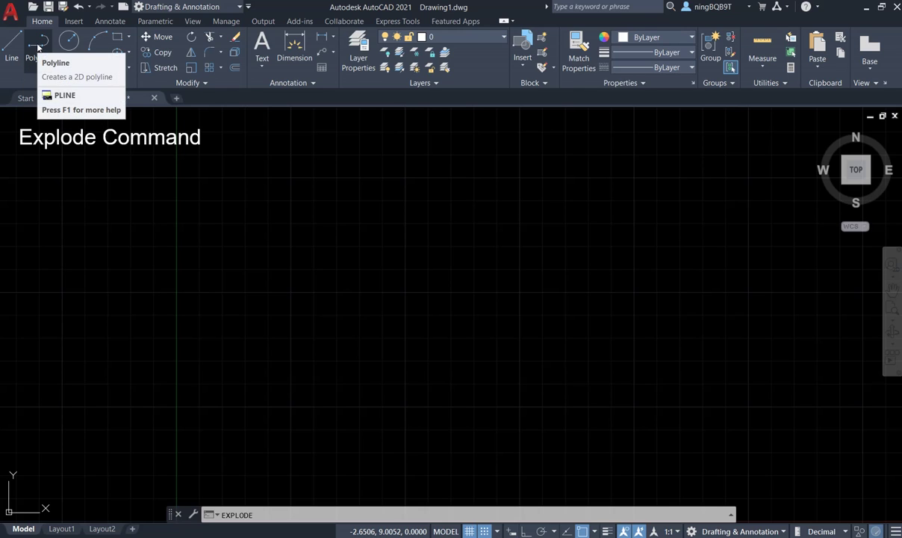
# Step: Draw a closed four-corner rectangular polyline on the grid, returning to the top-left start
pyautogui.click(37, 46)
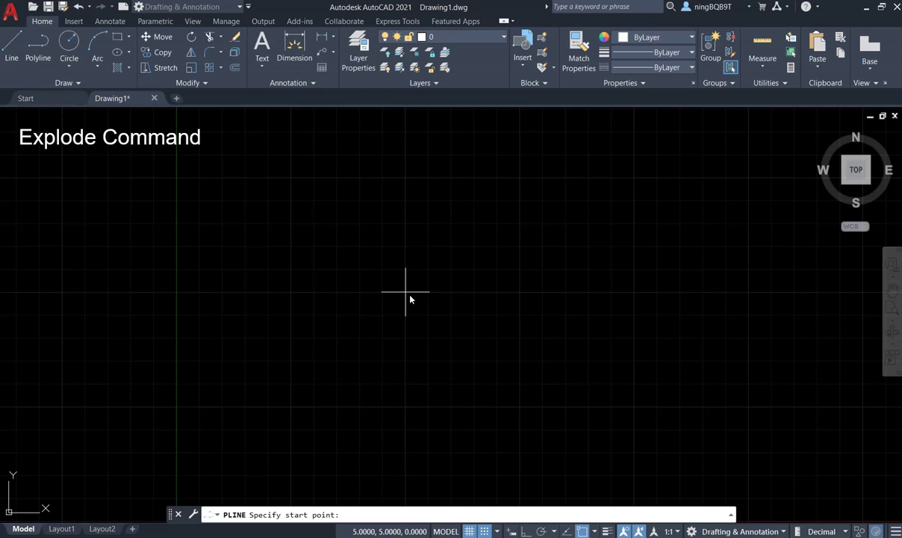
pyautogui.click(405, 292)
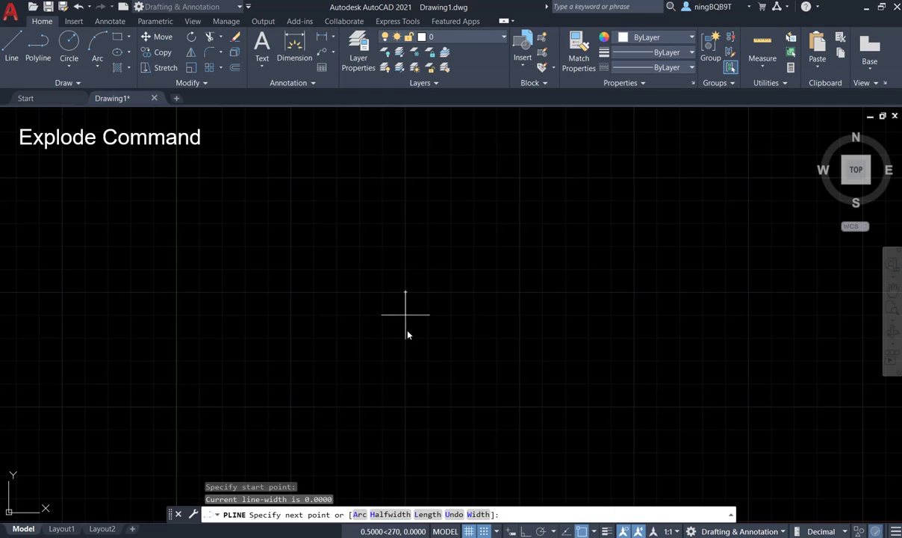
pyautogui.click(406, 406)
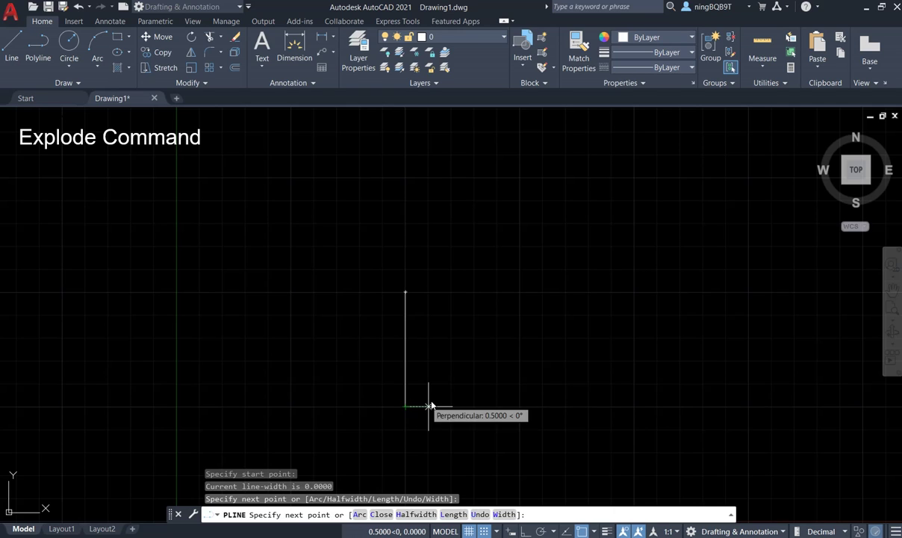
pyautogui.click(634, 406)
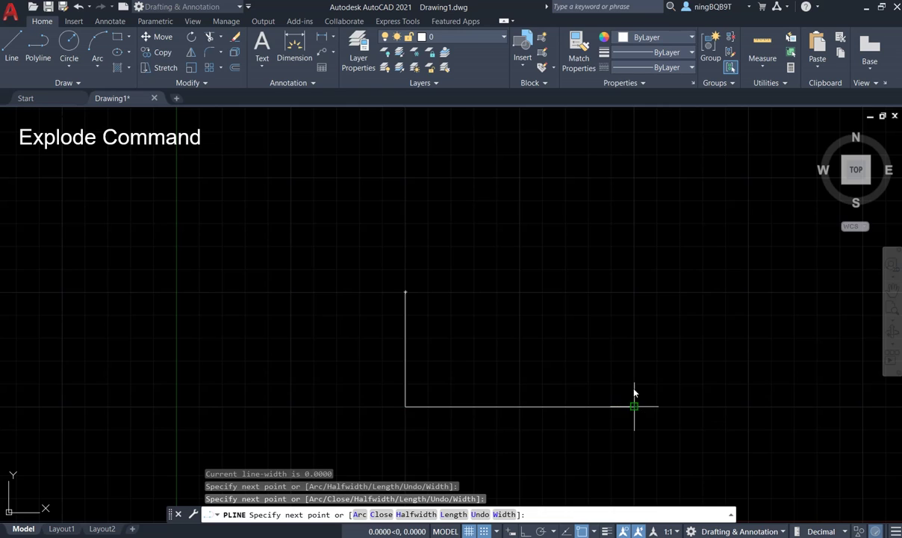
pyautogui.click(634, 292)
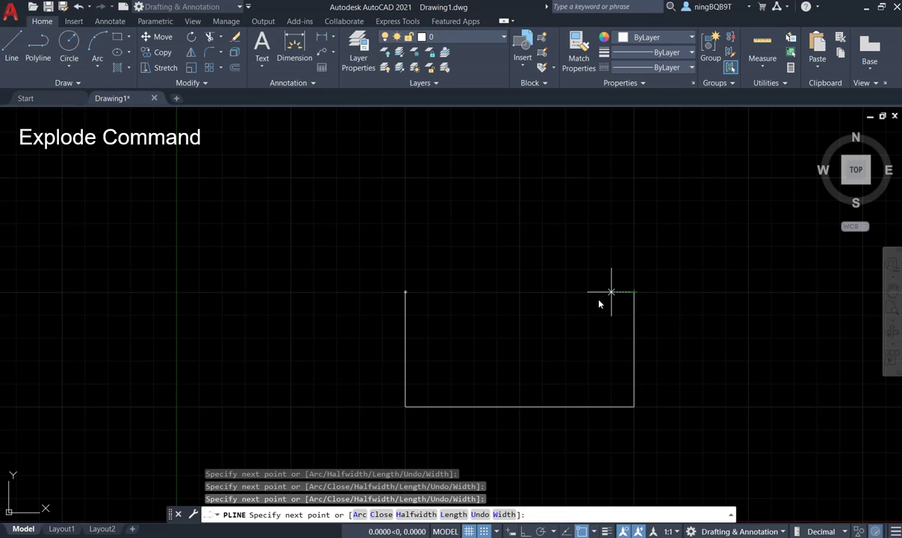
pyautogui.click(405, 292)
pyautogui.rightClick(408, 294)
pyautogui.click(432, 299)
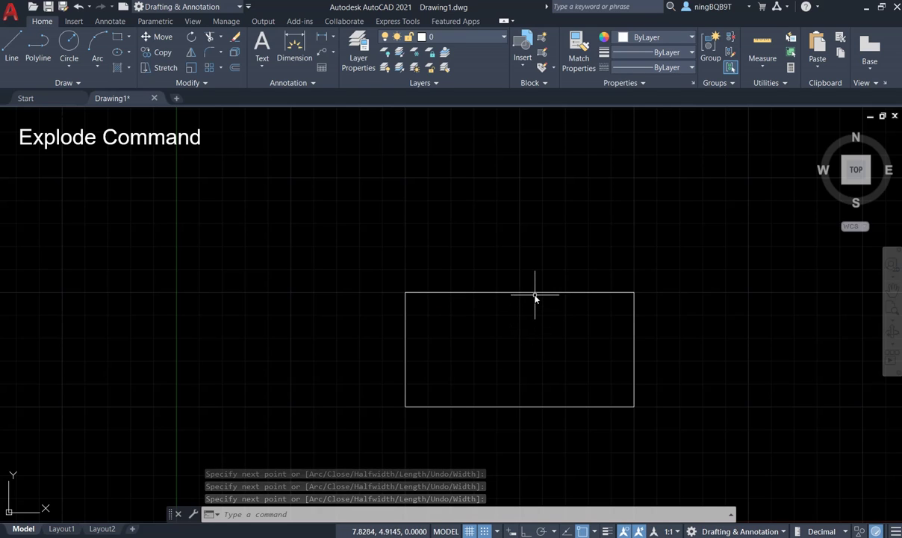
pyautogui.moveTo(235, 52)
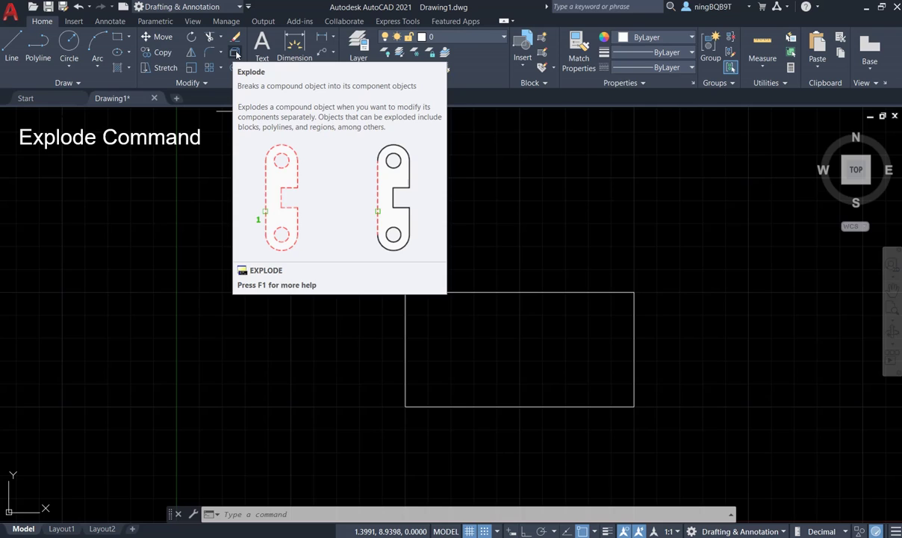
# Step: Start the Explode command from the Modify panel
pyautogui.click(236, 53)
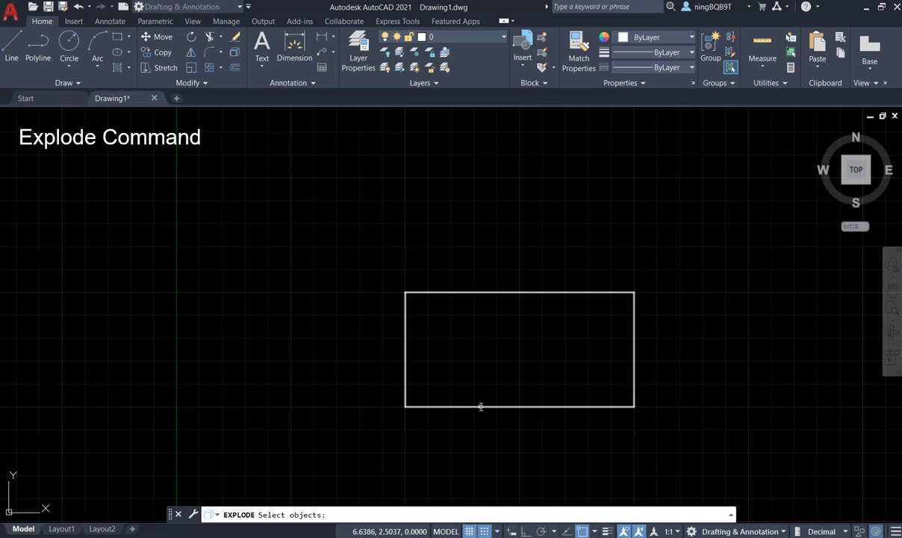
# Step: Select the rectangle and confirm to explode it into four lines
pyautogui.click(480, 406)
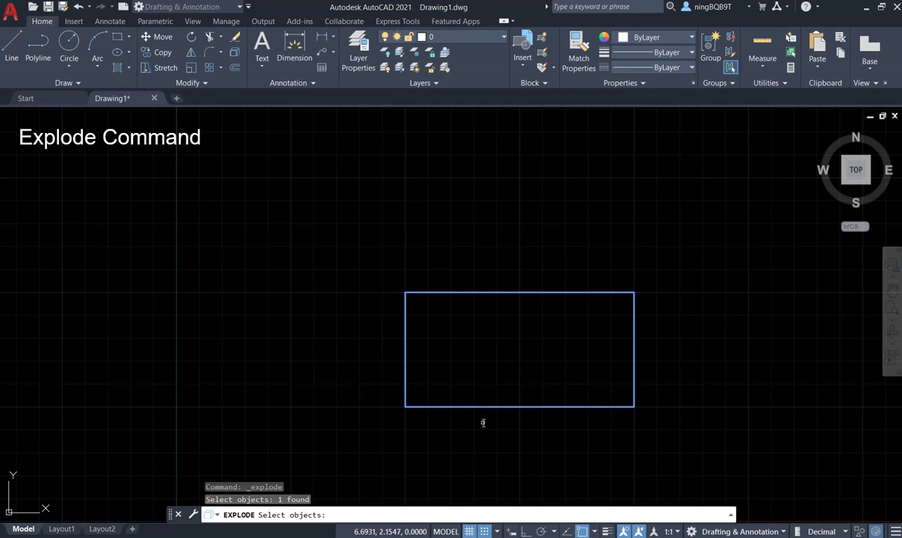
pyautogui.press('Return')
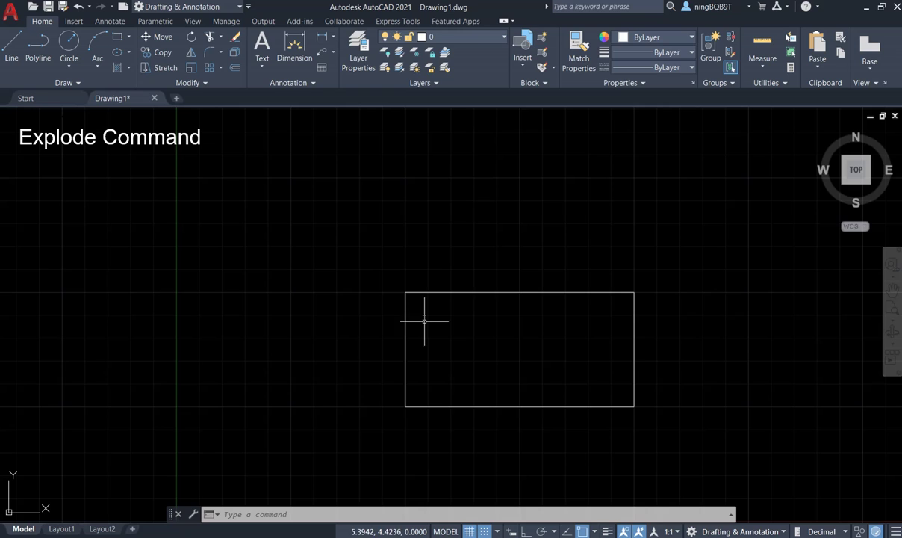
# Step: Select only the rectangle's top edge to show its grips
pyautogui.click(513, 291)
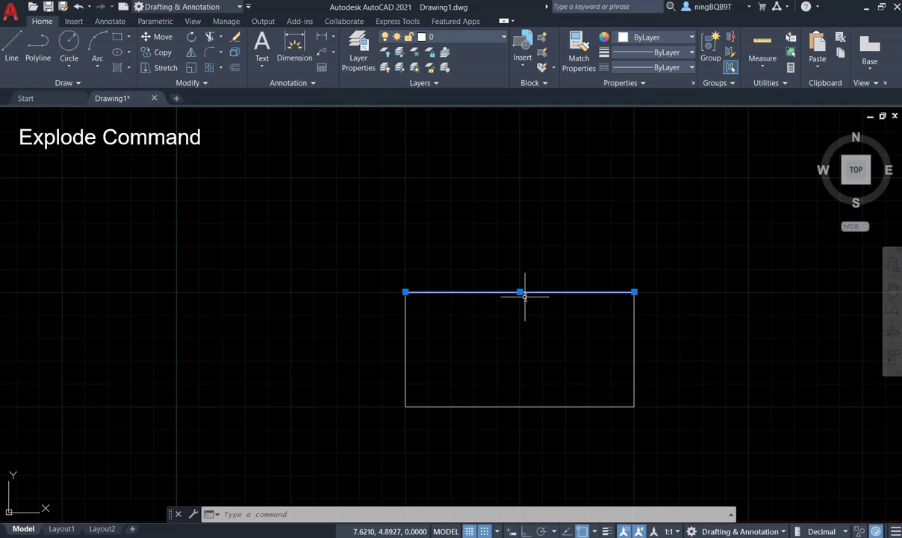
# Step: Drag the top line's midpoint grip upward, lifting it above the side lines
pyautogui.click(520, 292)
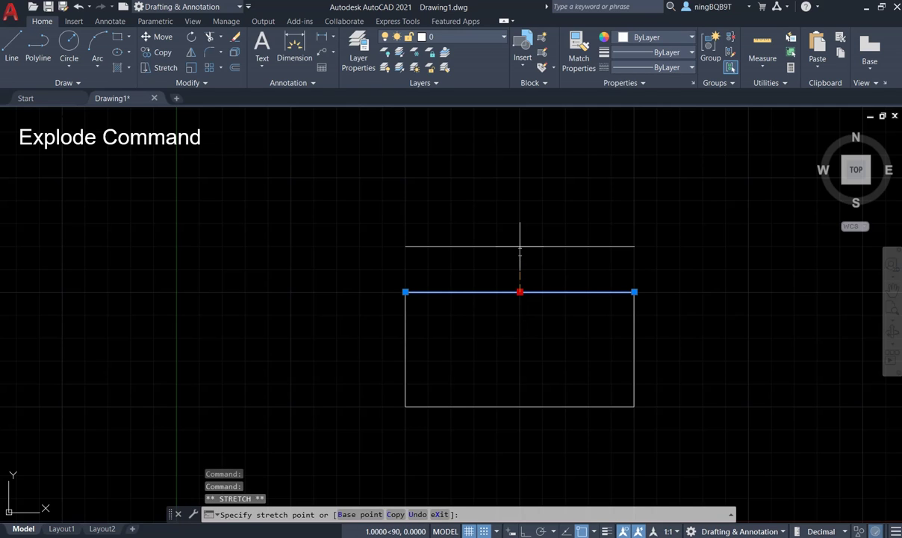
pyautogui.click(520, 245)
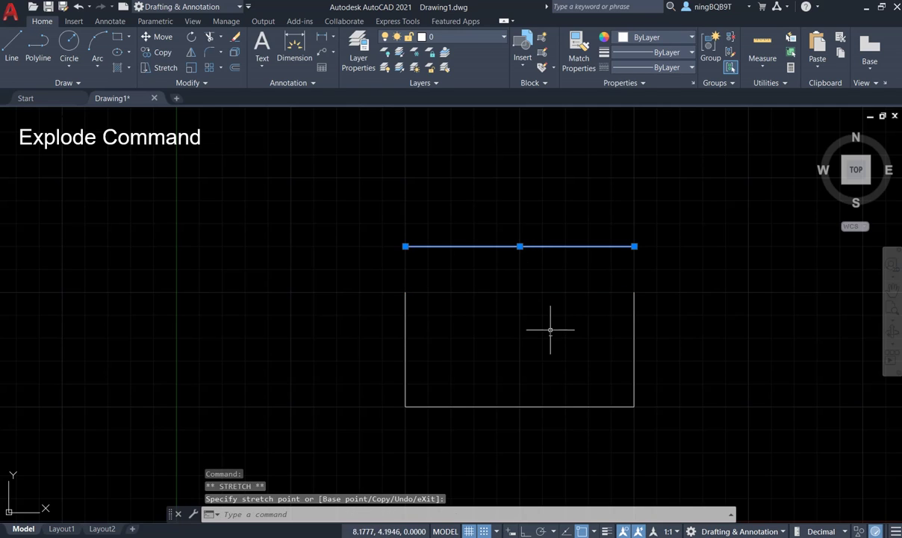